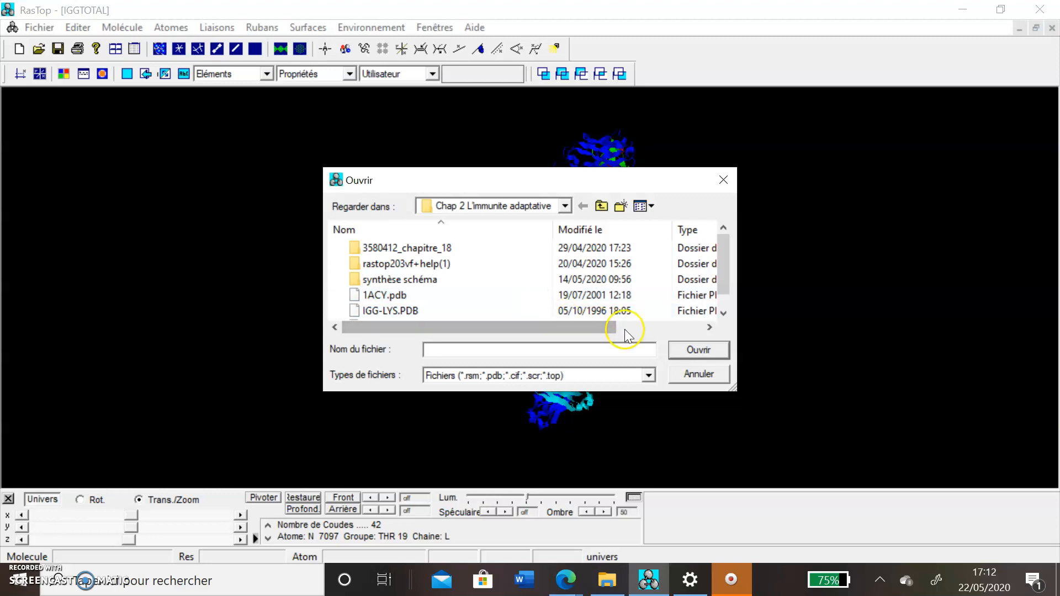
# - Open the molecule file 1ACY.pdb from the folder Chap 2 L'immunite adaptative, with all file types listed
pyautogui.click(649, 376)
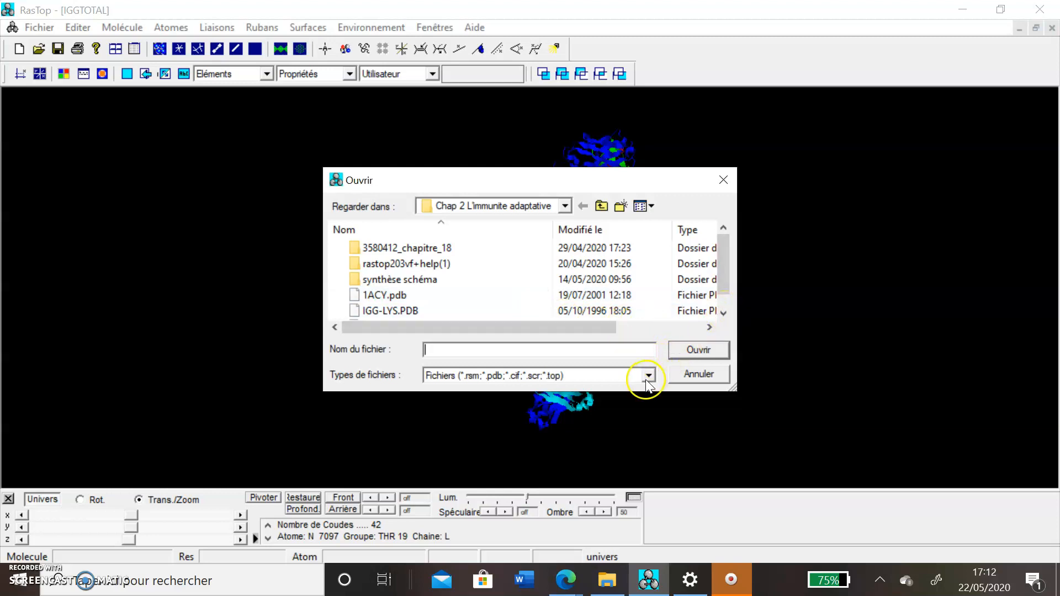
pyautogui.click(551, 401)
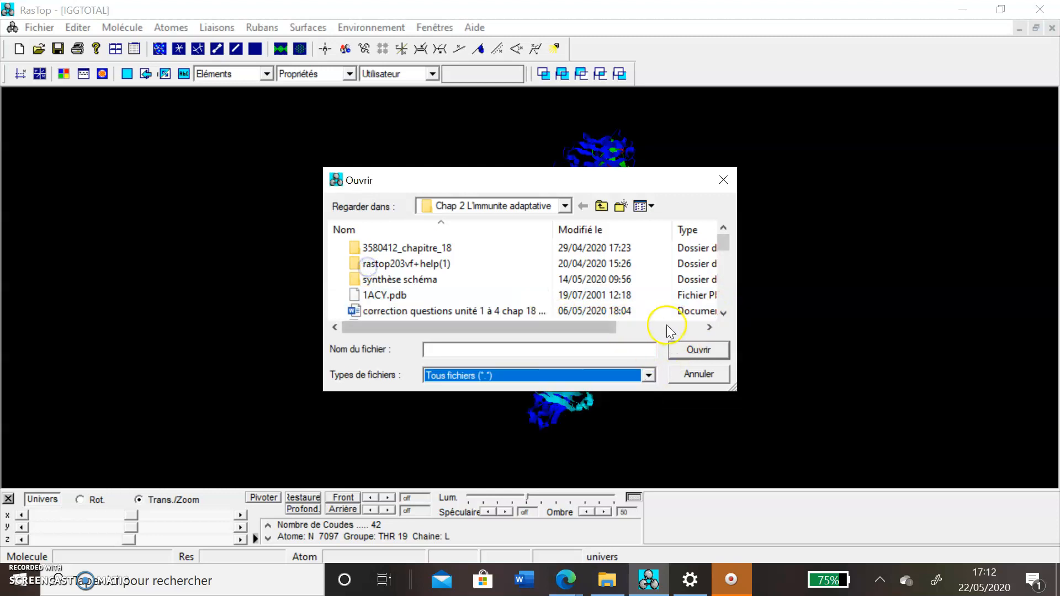
pyautogui.click(723, 313)
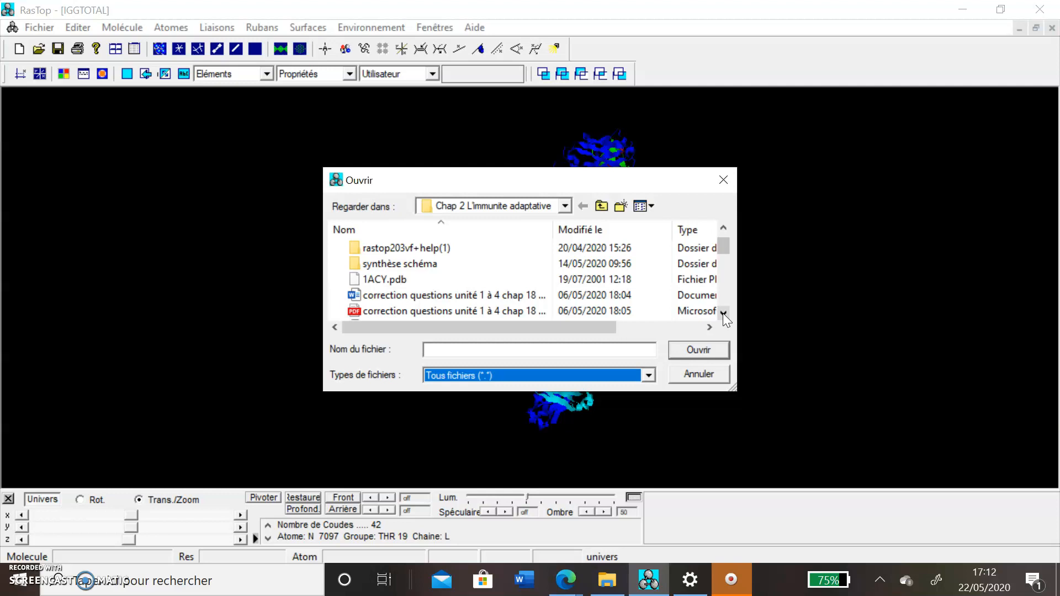
pyautogui.click(366, 273)
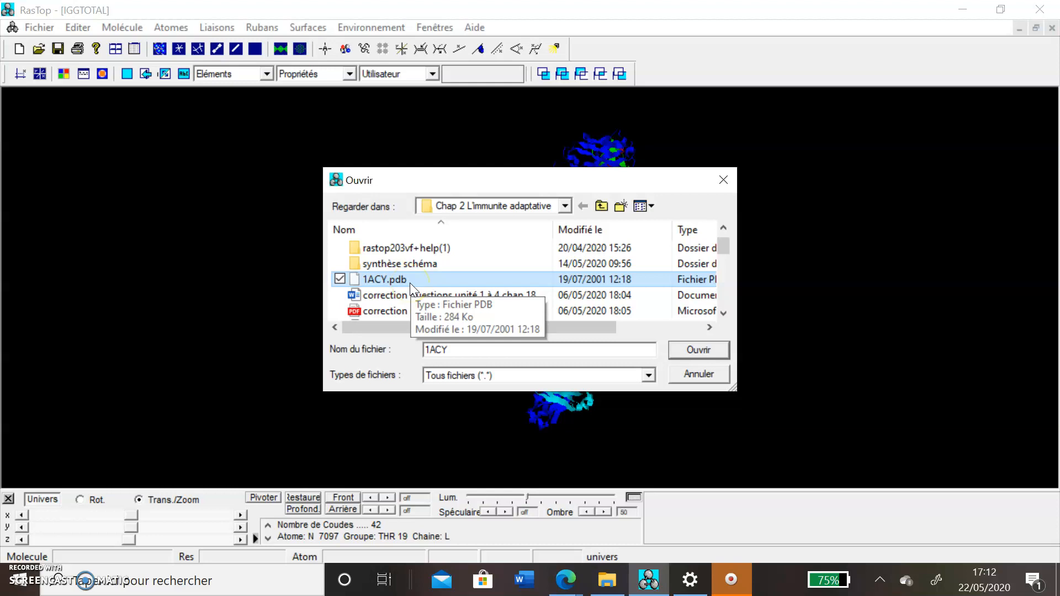
pyautogui.click(699, 350)
# - Colour the atoms of the molecule by chain (Chaine)
pyautogui.click(548, 272)
pyautogui.moveTo(549, 273); pyautogui.dragTo(533, 298)
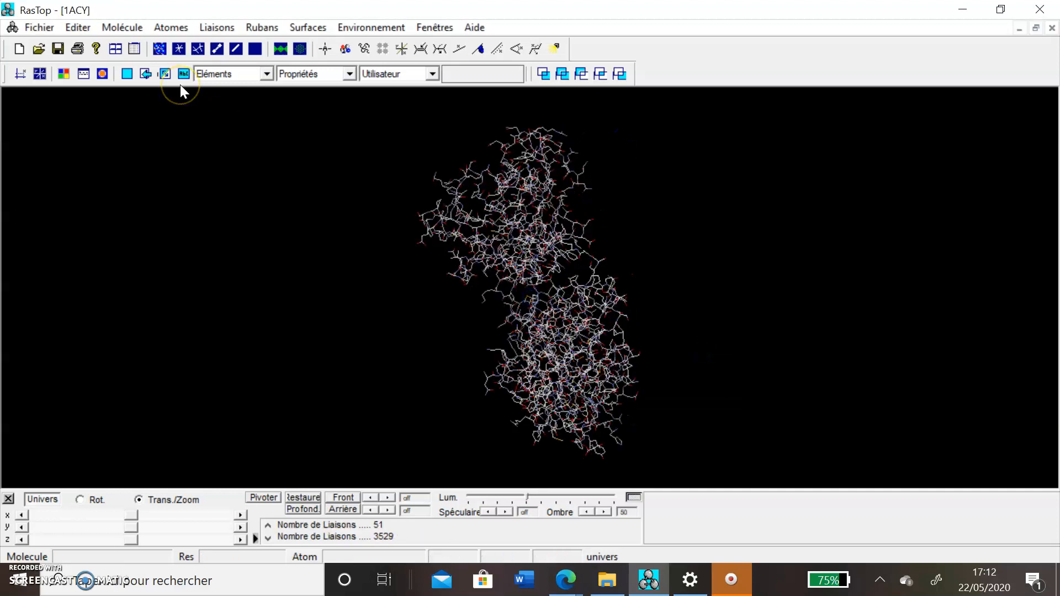
pyautogui.click(170, 28)
pyautogui.moveTo(160, 99)
pyautogui.click(261, 167)
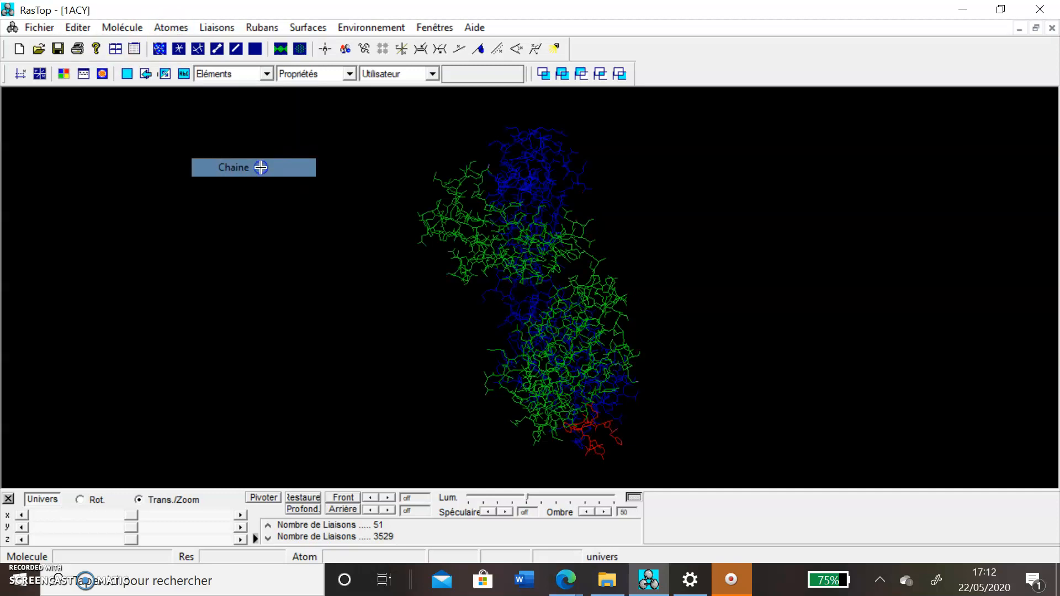
# - Display the whole molecule as Van der Waals spheres
pyautogui.click(525, 287)
pyautogui.moveTo(525, 287); pyautogui.dragTo(351, 114)
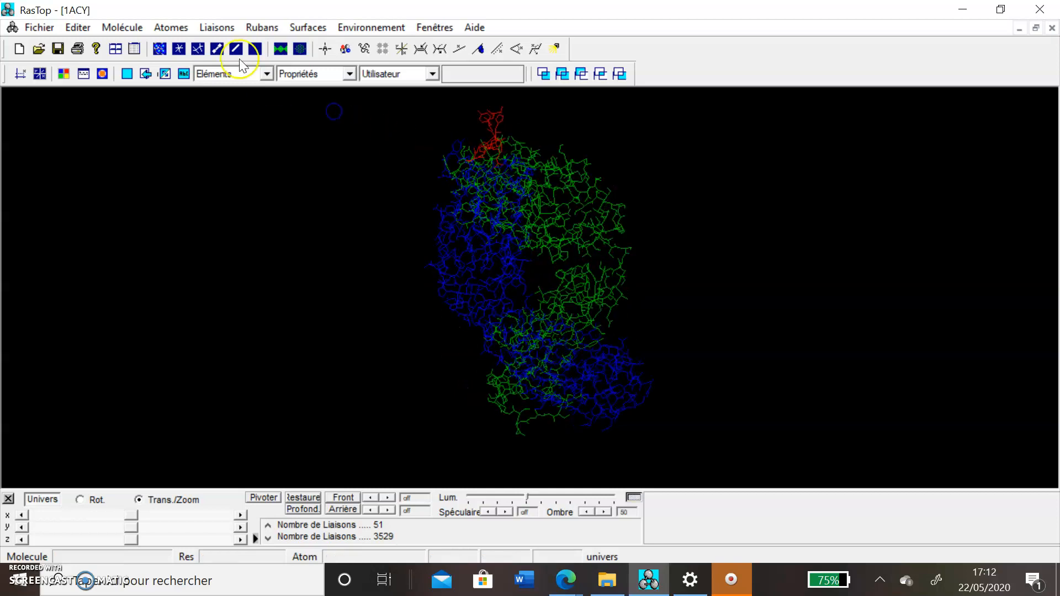
pyautogui.click(161, 48)
# - Examine the blue, green and red chains of the sphere model from several angles and how they fit together
pyautogui.click(530, 237)
pyautogui.moveTo(530, 237); pyautogui.dragTo(433, 260)
pyautogui.click(538, 192)
pyautogui.click(571, 324)
pyautogui.click(464, 271)
pyautogui.click(501, 328)
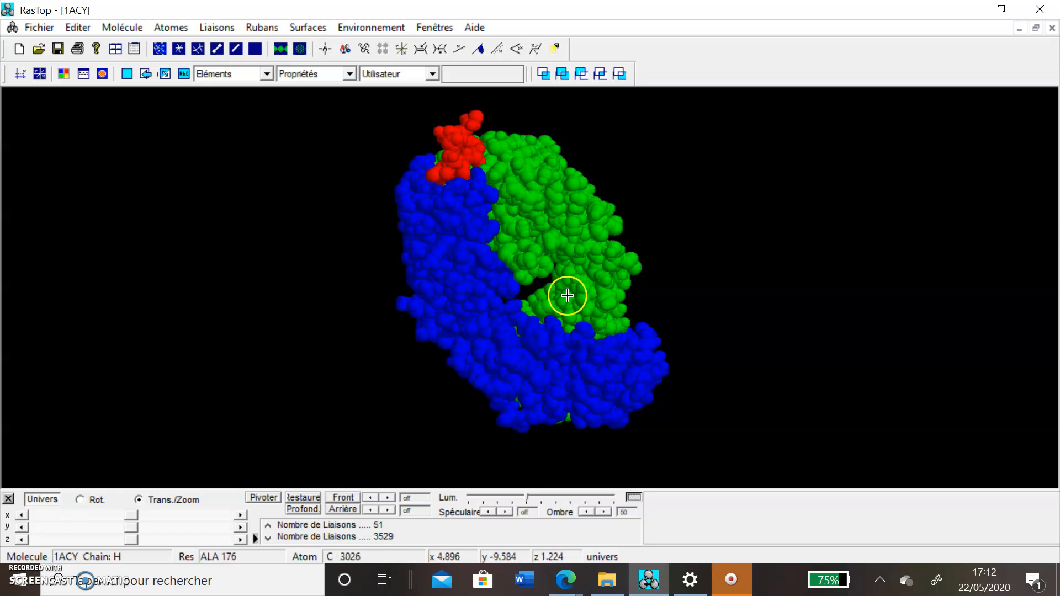
pyautogui.click(536, 213)
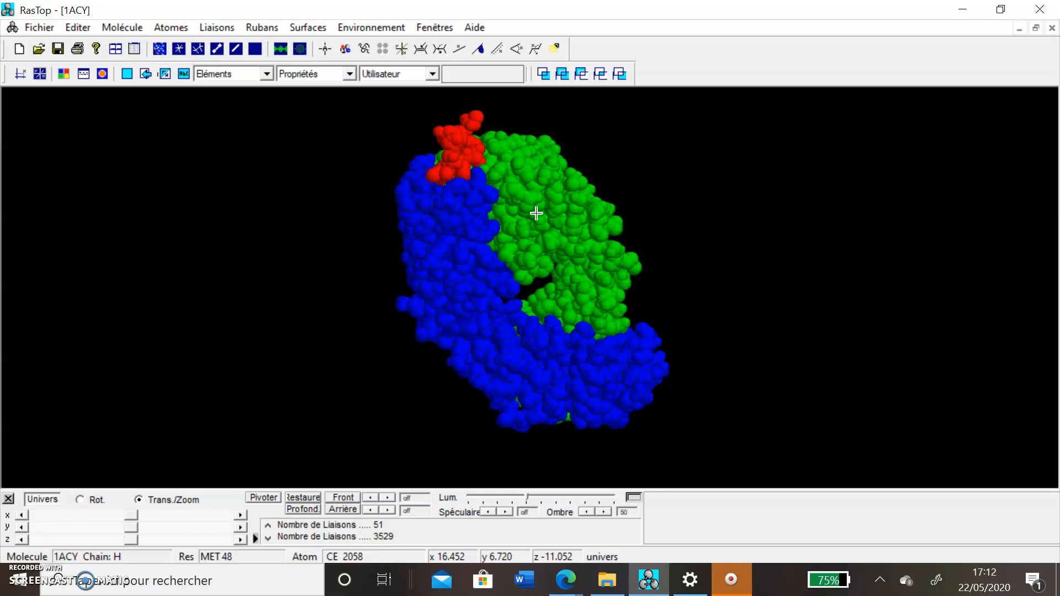
pyautogui.click(490, 173)
pyautogui.click(464, 149)
pyautogui.moveTo(464, 150); pyautogui.dragTo(459, 169)
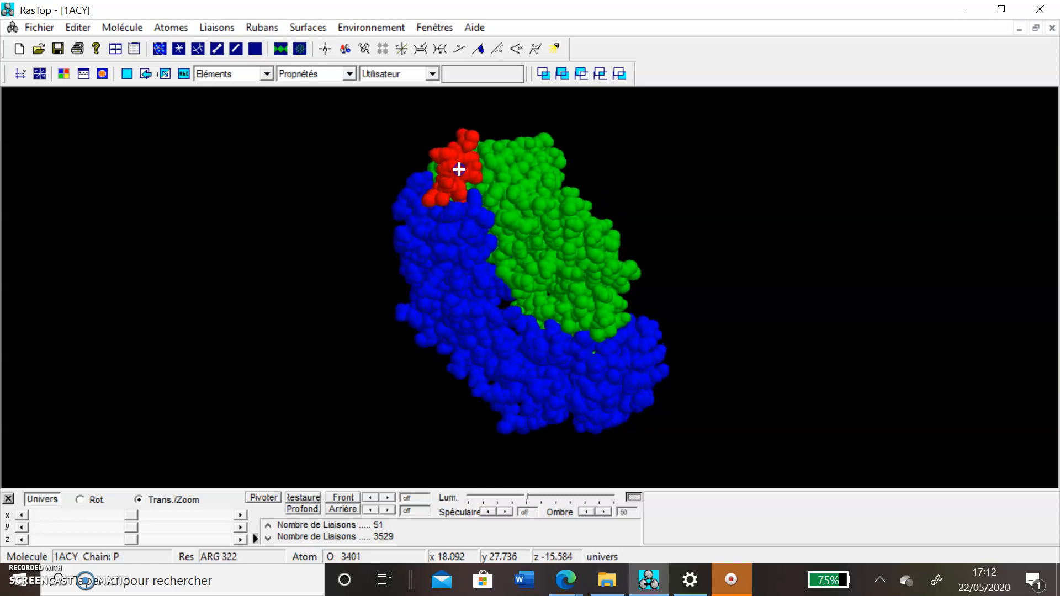
pyautogui.click(459, 169)
pyautogui.moveTo(547, 230); pyautogui.dragTo(524, 212)
pyautogui.click(525, 212)
pyautogui.click(474, 231)
pyautogui.click(429, 233)
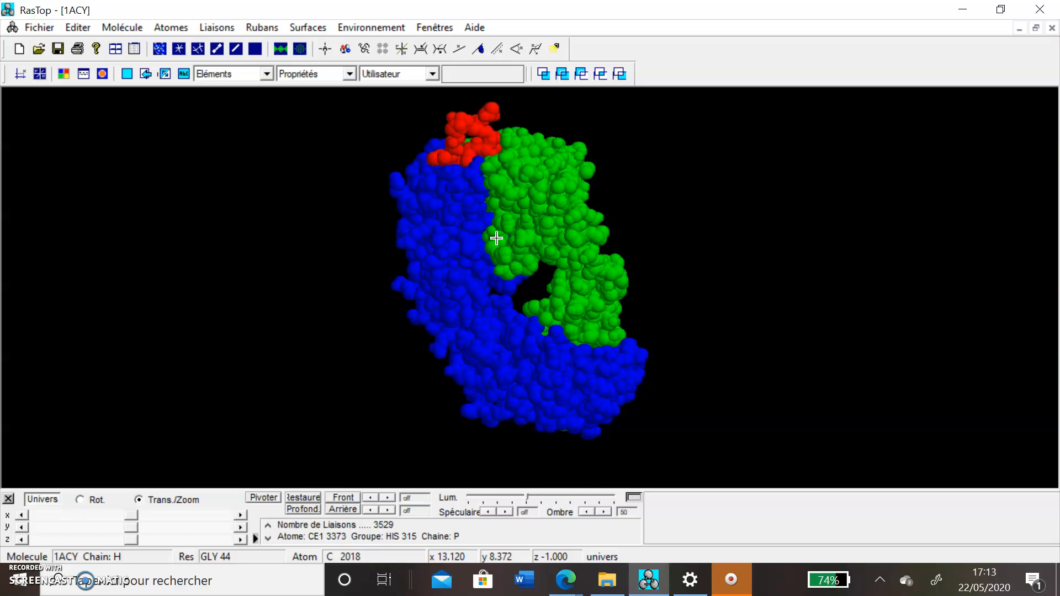
pyautogui.click(469, 234)
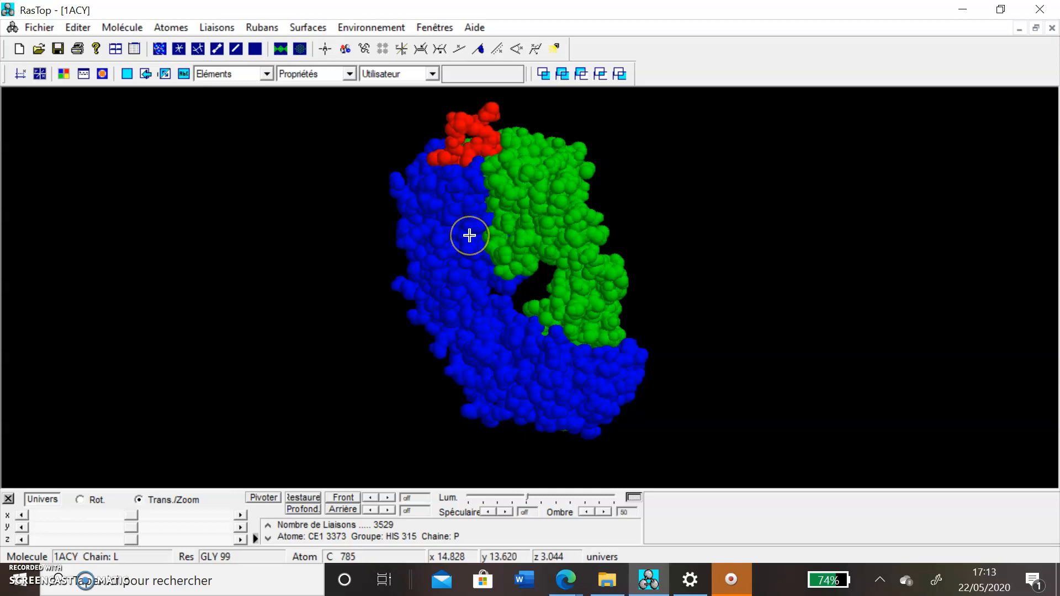
pyautogui.click(529, 222)
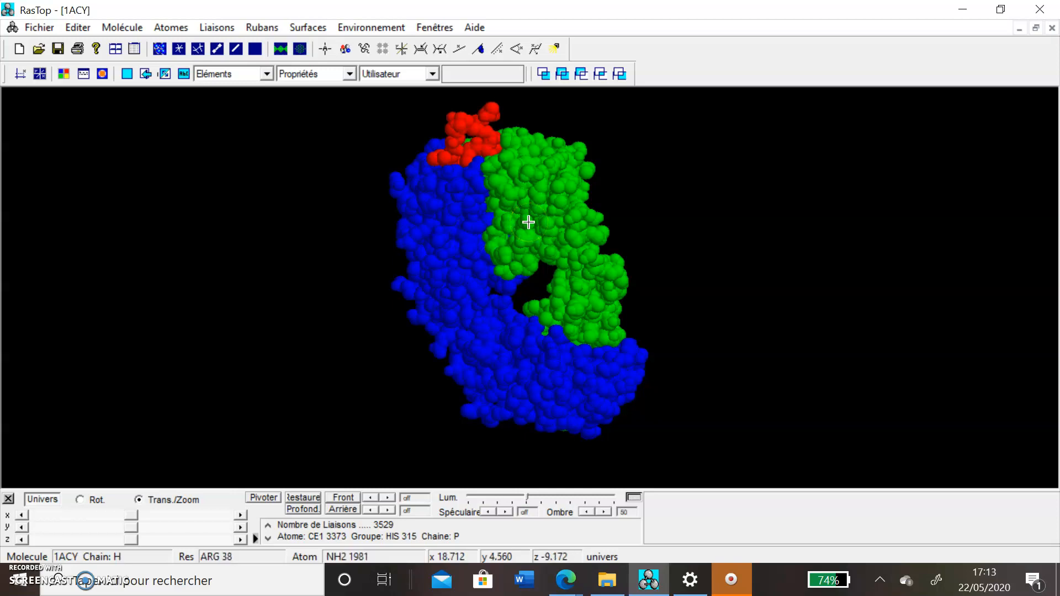
pyautogui.click(150, 110)
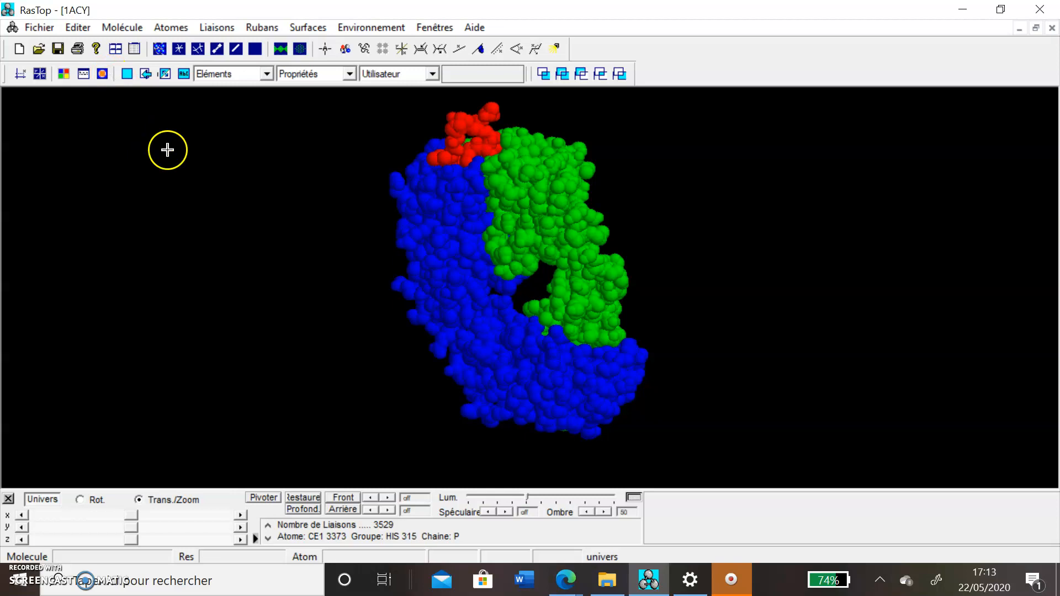
pyautogui.moveTo(485, 247)
pyautogui.mouseDown()
pyautogui.moveTo(483, 273)
pyautogui.moveTo(495, 262)
pyautogui.mouseUp()
pyautogui.click(526, 234)
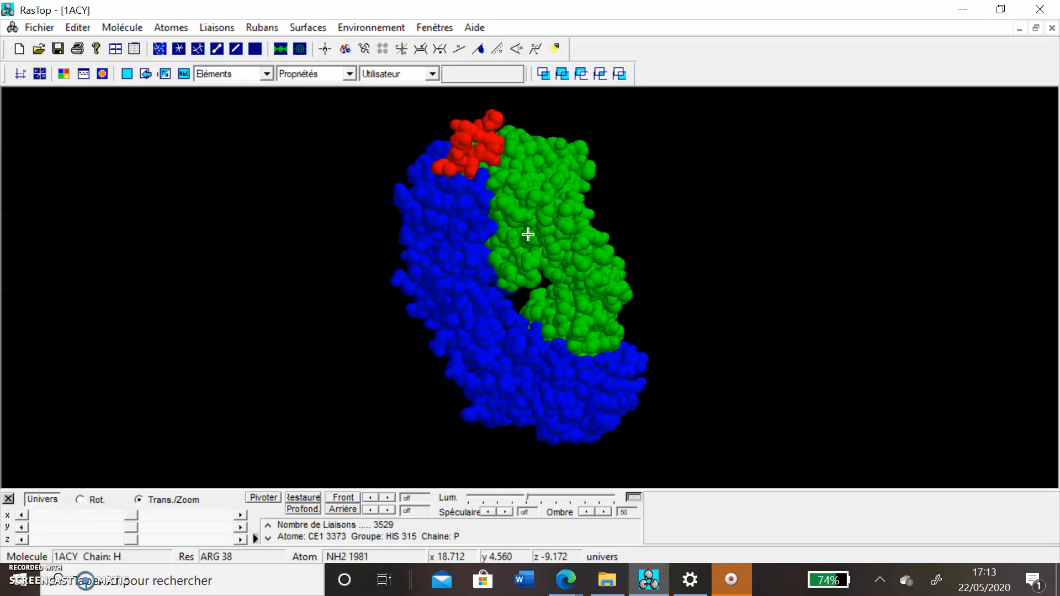
pyautogui.click(450, 265)
pyautogui.click(537, 227)
pyautogui.click(508, 244)
pyautogui.click(470, 249)
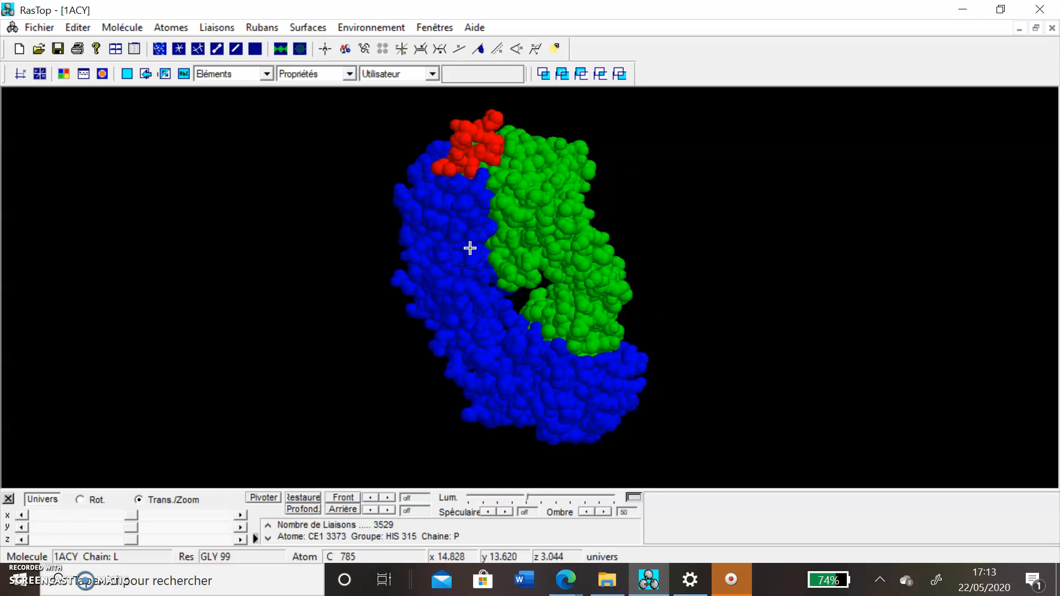
# - Display the whole molecule as balls and sticks
pyautogui.click(216, 49)
pyautogui.click(485, 246)
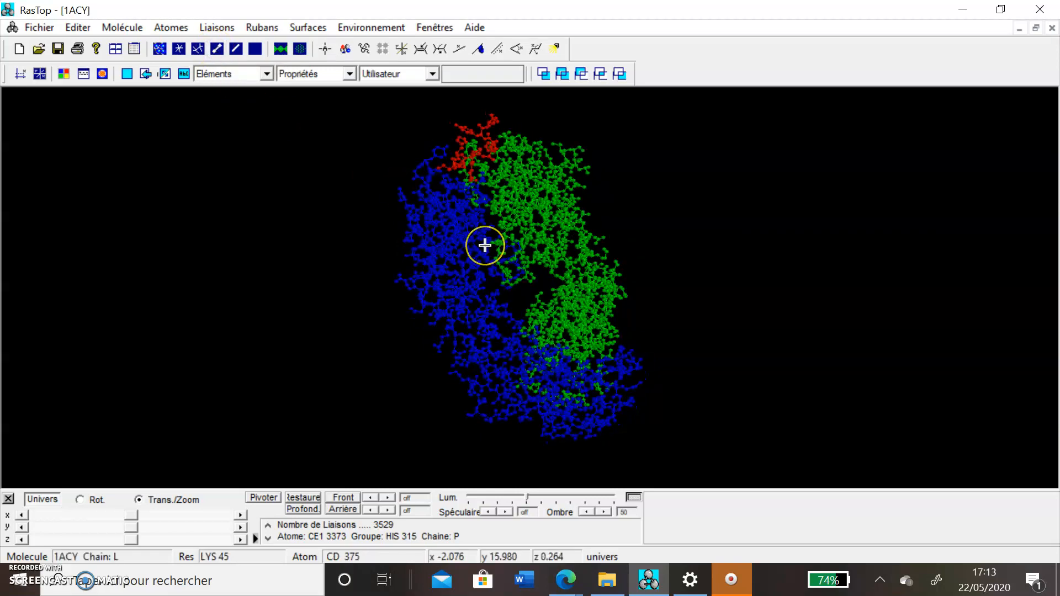
pyautogui.click(288, 108)
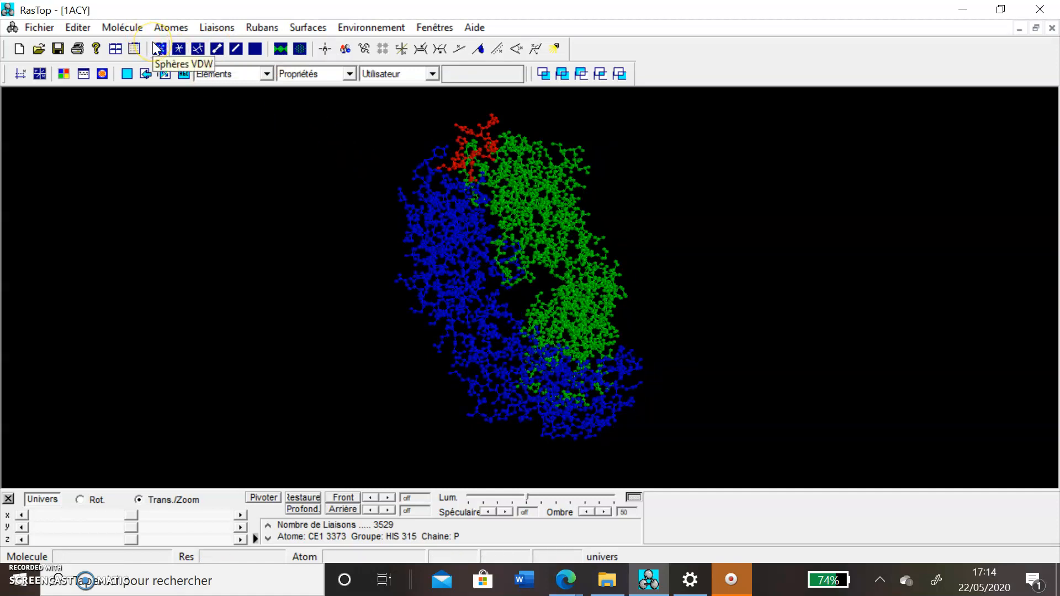
pyautogui.moveTo(454, 242); pyautogui.dragTo(440, 258)
# - View the molecule's sequence data through to chain P, and close the data window
pyautogui.click(123, 27)
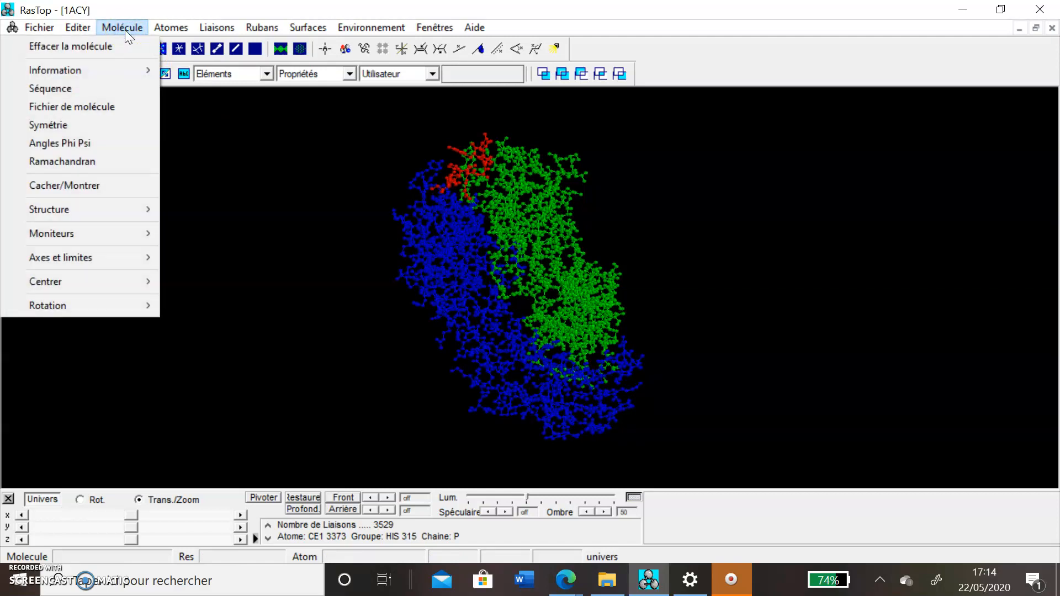
pyautogui.moveTo(142, 72)
pyautogui.click(130, 90)
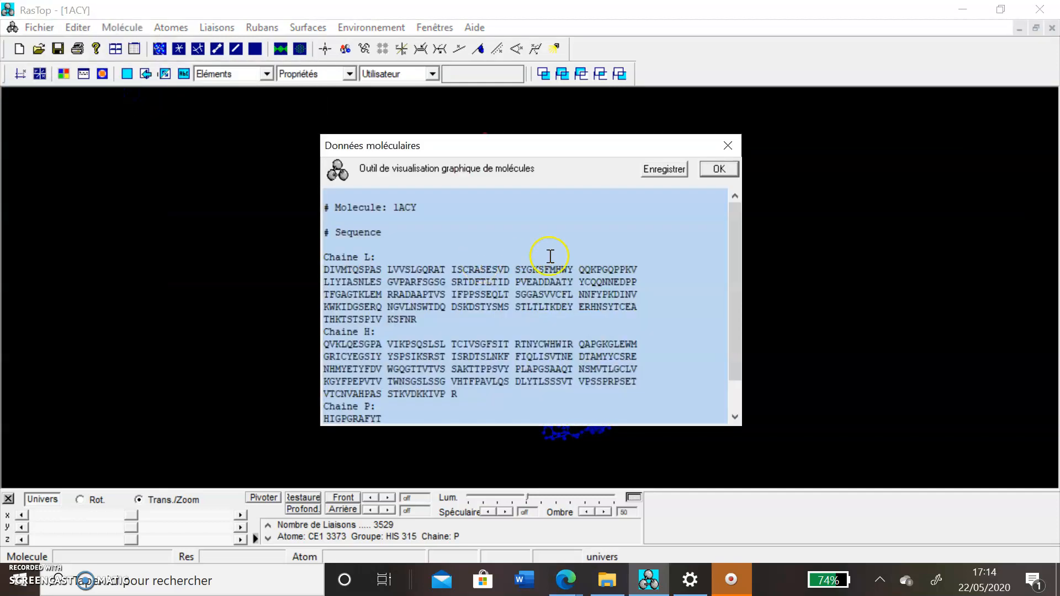
pyautogui.moveTo(733, 285); pyautogui.dragTo(725, 333)
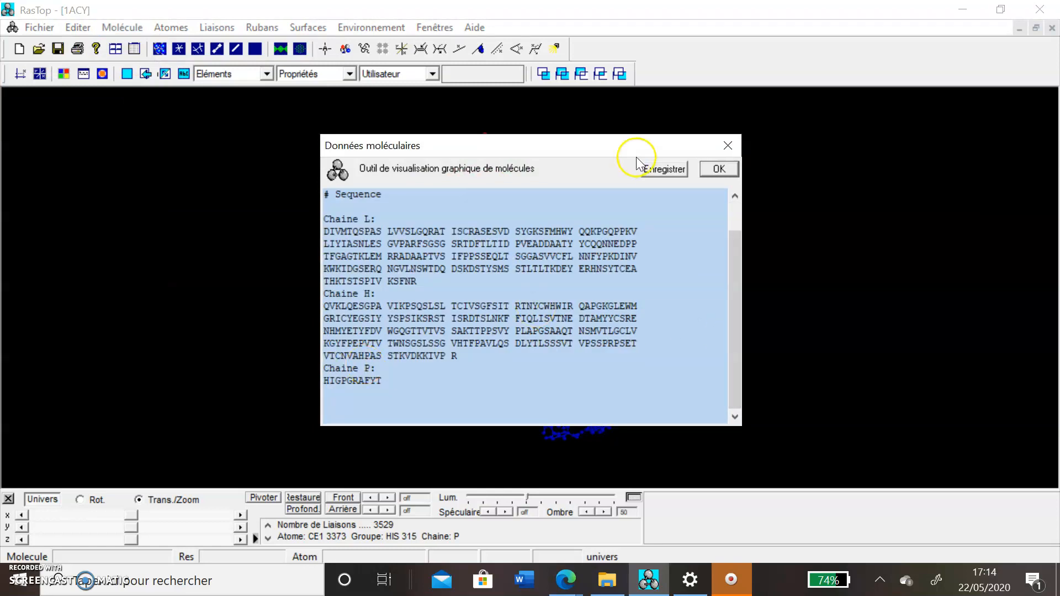
pyautogui.click(728, 146)
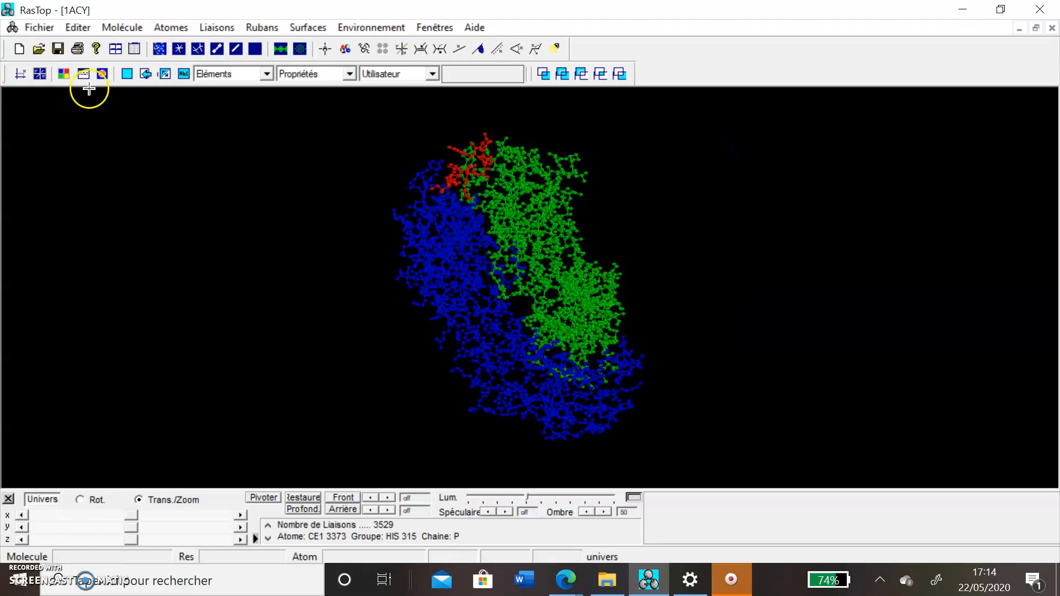
# - Select chain P with the expression "*P" as a new selection and display it as Van der Waals spheres
pyautogui.click(184, 74)
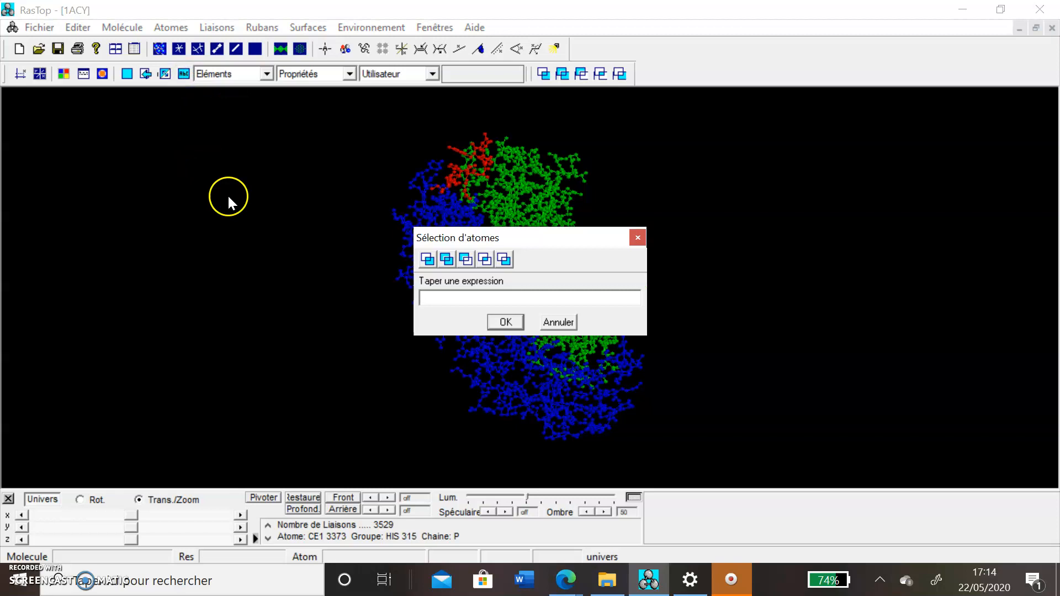
pyautogui.click(446, 297)
pyautogui.write('*P')
pyautogui.click(432, 264)
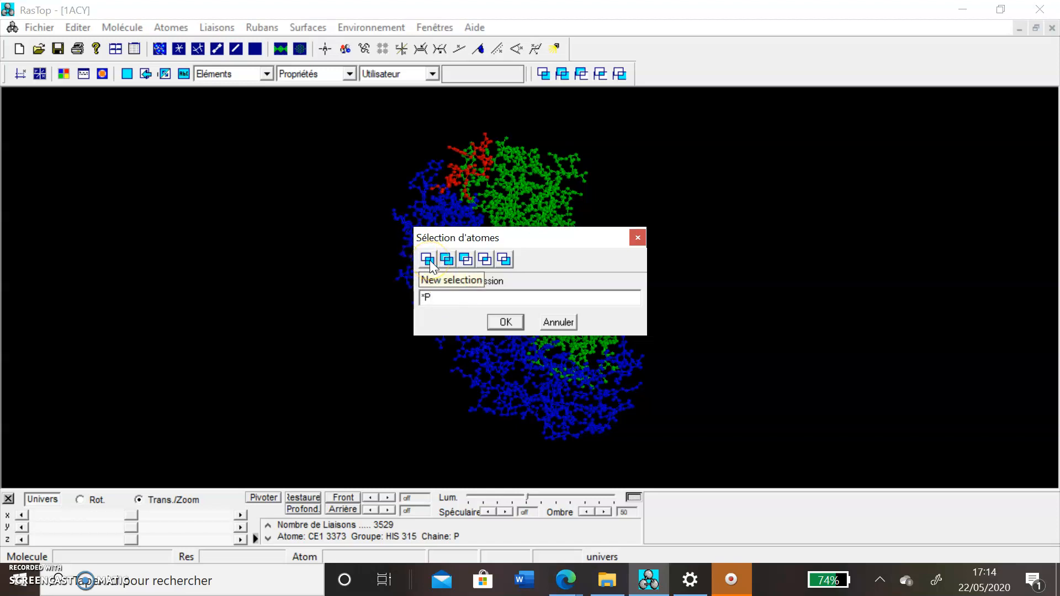
pyautogui.click(429, 260)
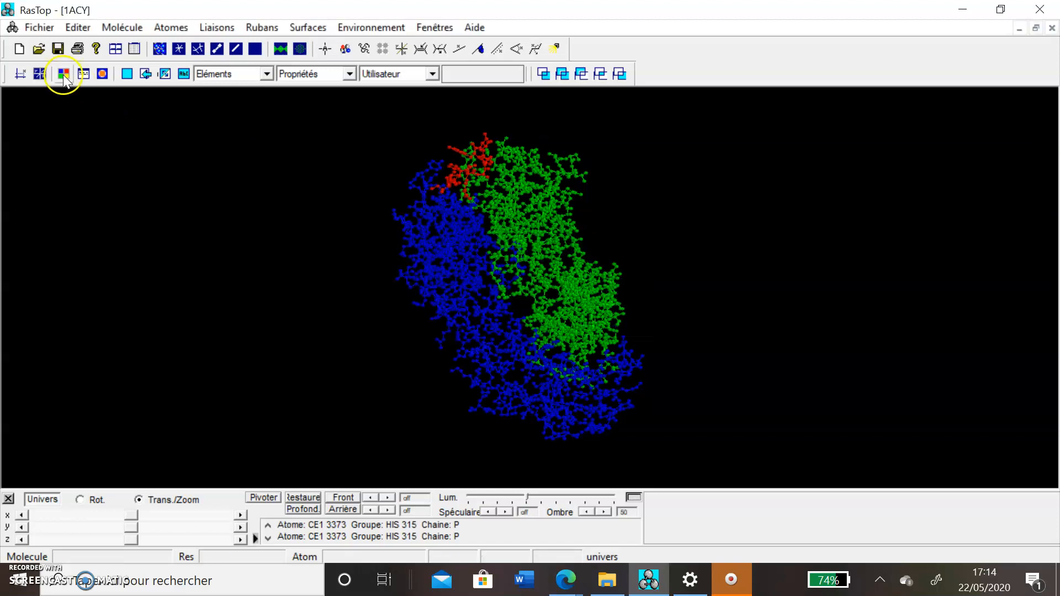
pyautogui.click(159, 48)
pyautogui.moveTo(569, 246)
pyautogui.mouseDown()
pyautogui.moveTo(547, 276)
pyautogui.moveTo(551, 243)
pyautogui.mouseUp()
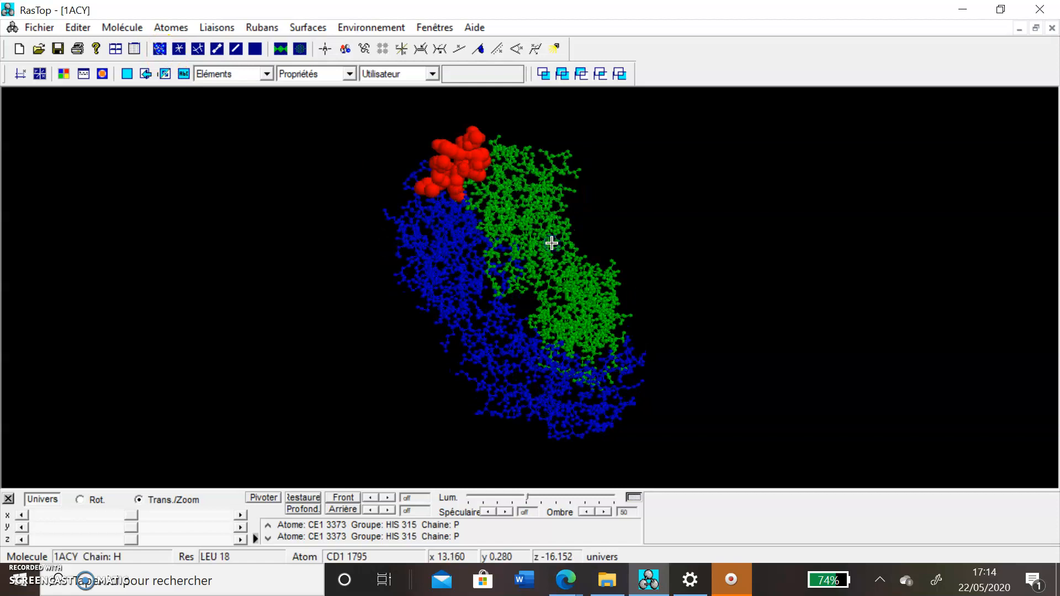
pyautogui.click(251, 135)
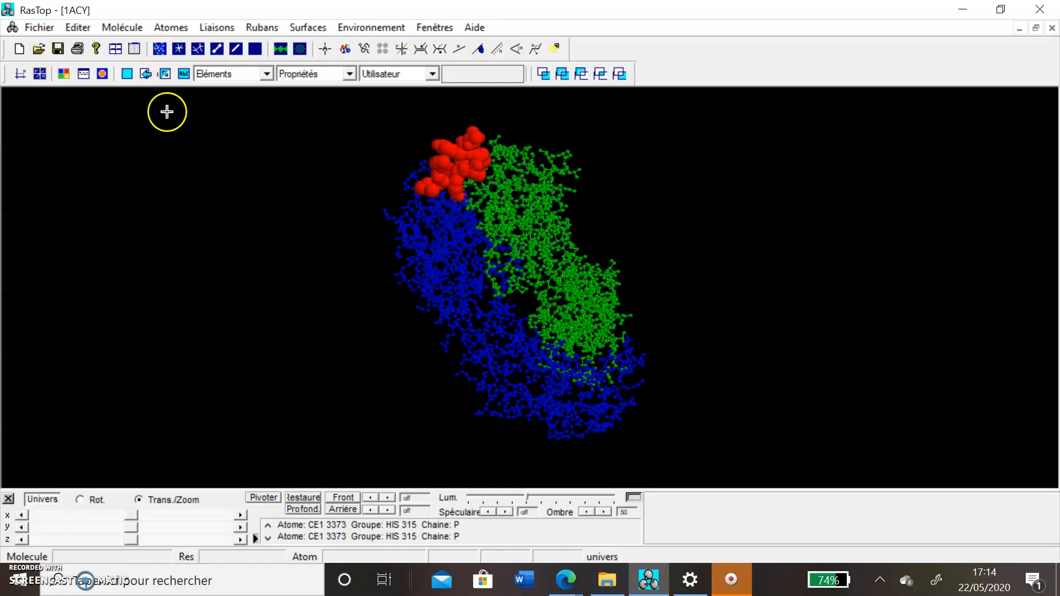
# - Make a new selection with the expression "*L and 1-110" and display those atoms as Van der Waals spheres
pyautogui.click(183, 73)
pyautogui.click(442, 296)
pyautogui.press('BackSpace')
pyautogui.write('L')
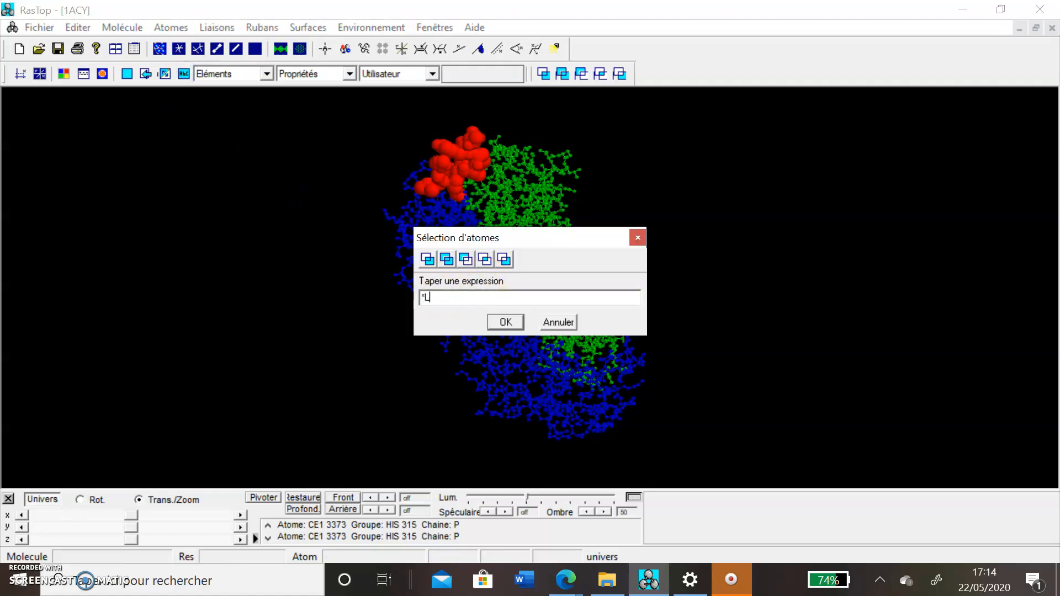
pyautogui.write(' and')
pyautogui.write('1-110')
pyautogui.click(427, 259)
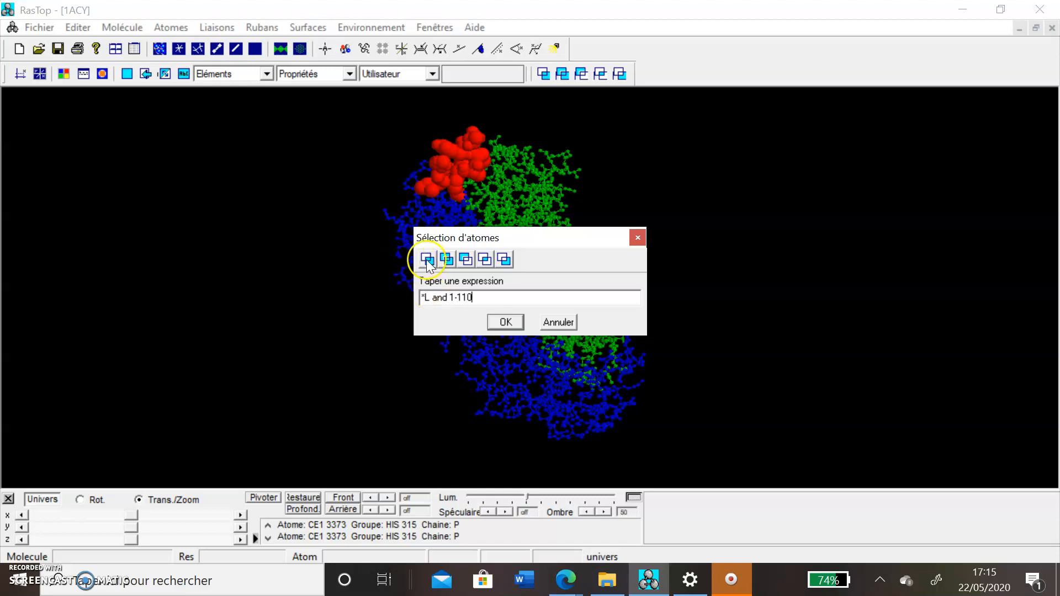
pyautogui.click(428, 260)
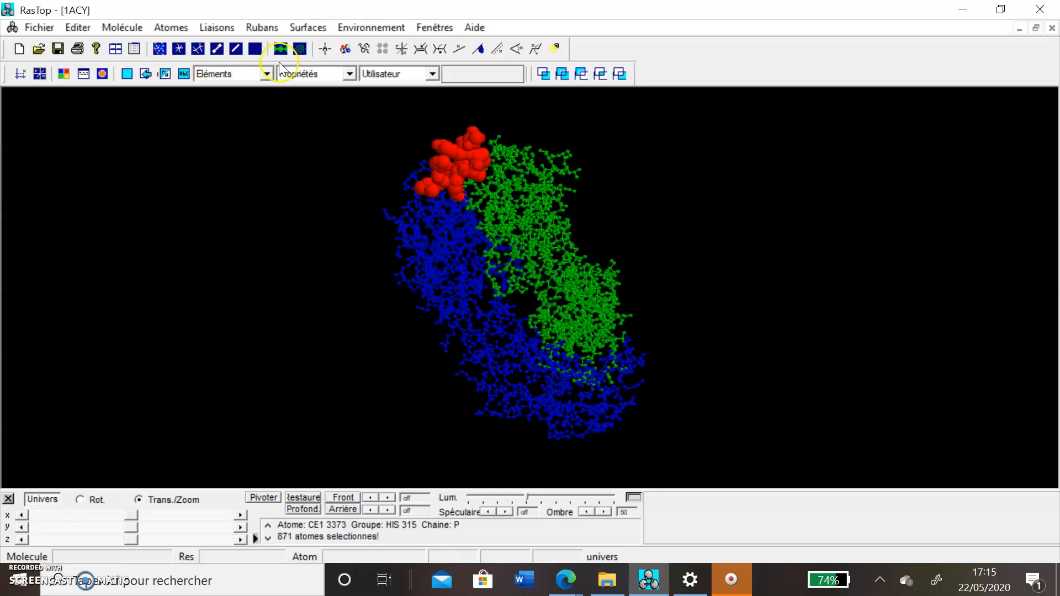
pyautogui.click(158, 51)
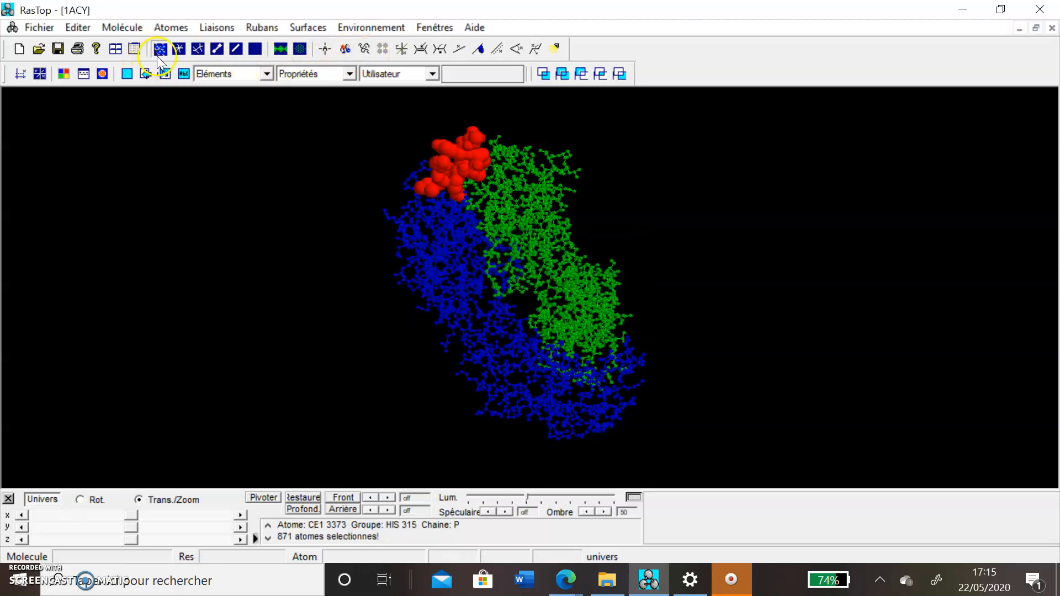
pyautogui.moveTo(469, 280); pyautogui.dragTo(466, 242)
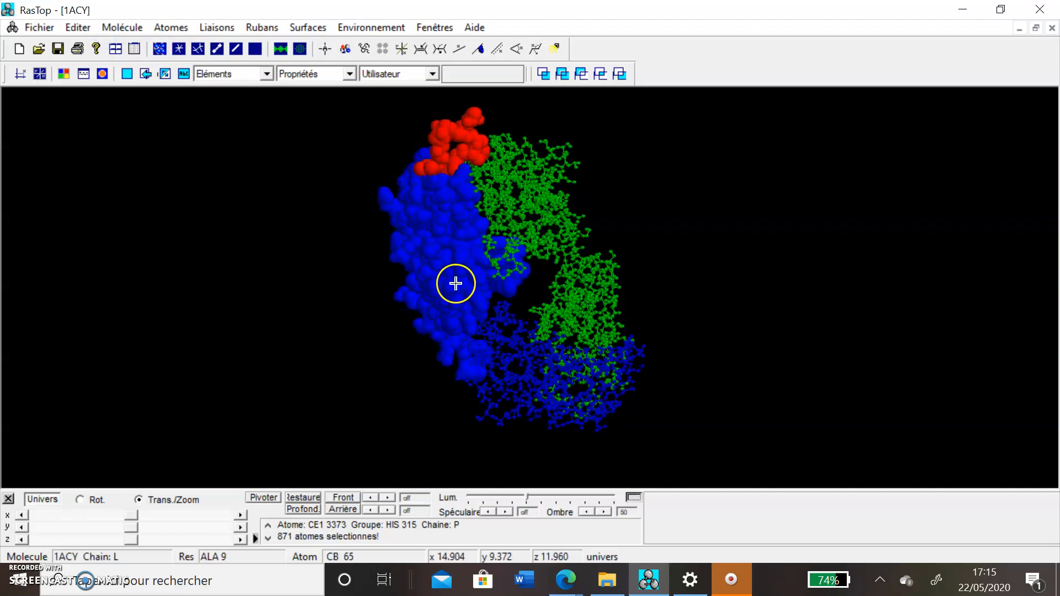
pyautogui.moveTo(453, 209); pyautogui.dragTo(451, 226)
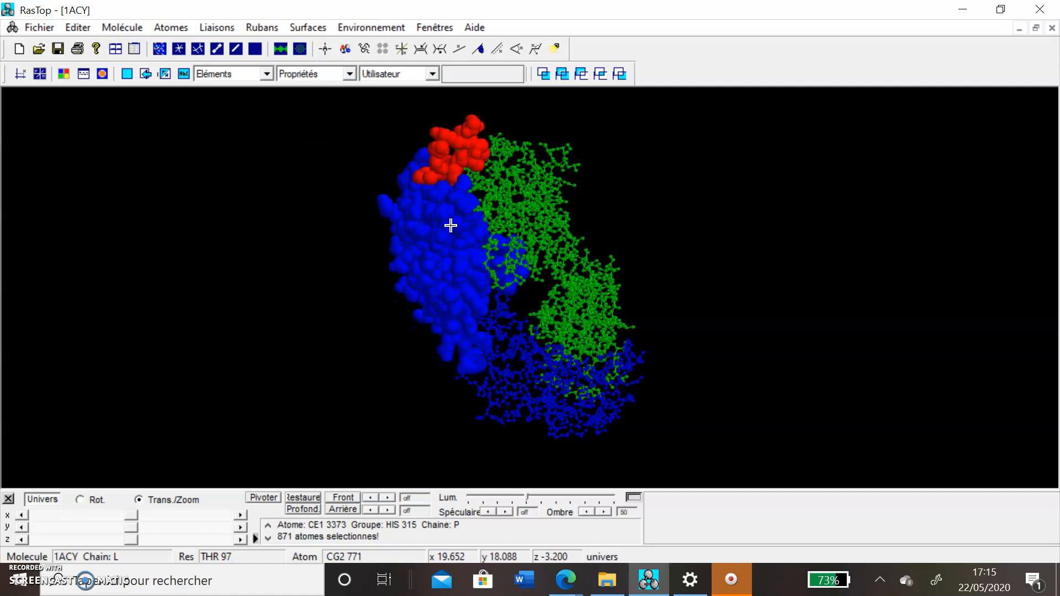
pyautogui.moveTo(451, 240); pyautogui.dragTo(451, 188)
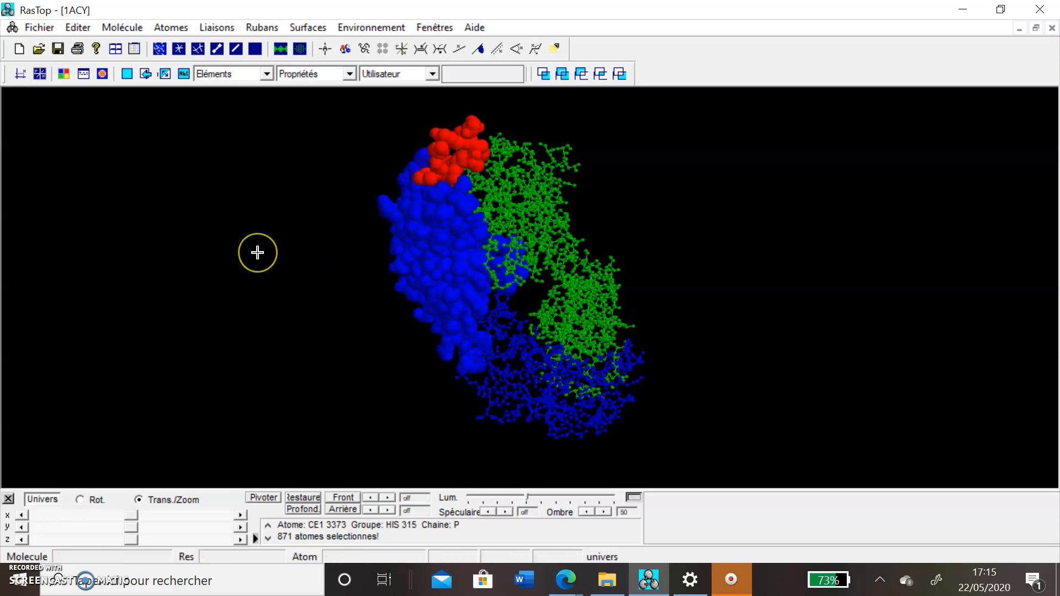
# - Make a new atom selection with the expression "*L and 30-36, *L and 51-55, *L and 90-99"
pyautogui.click(179, 78)
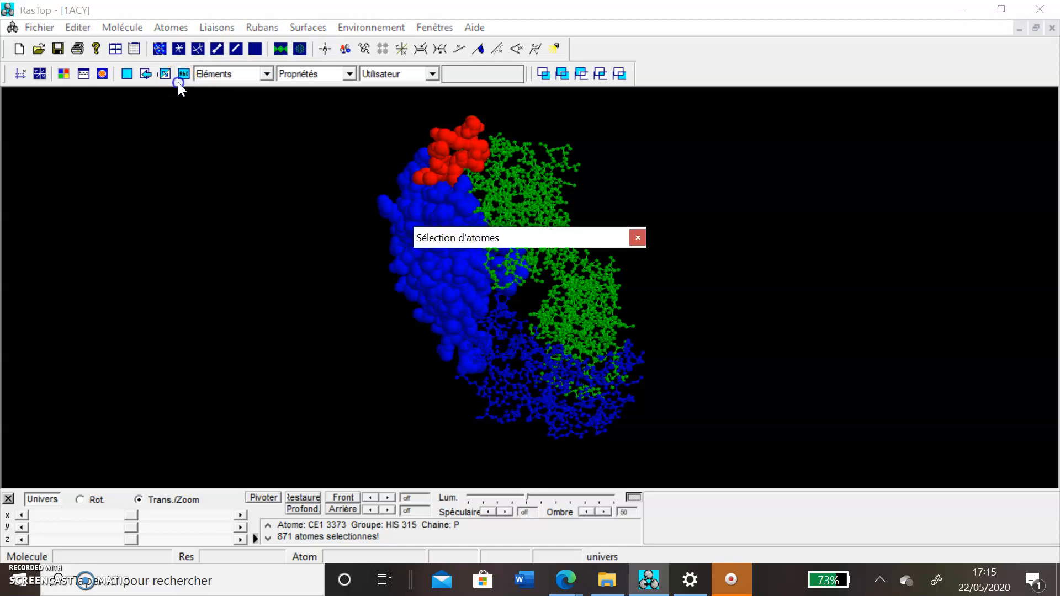
pyautogui.click(484, 301)
pyautogui.press('BackSpace')
pyautogui.press('BackSpace')
pyautogui.press('BackSpace')
pyautogui.press('BackSpace')
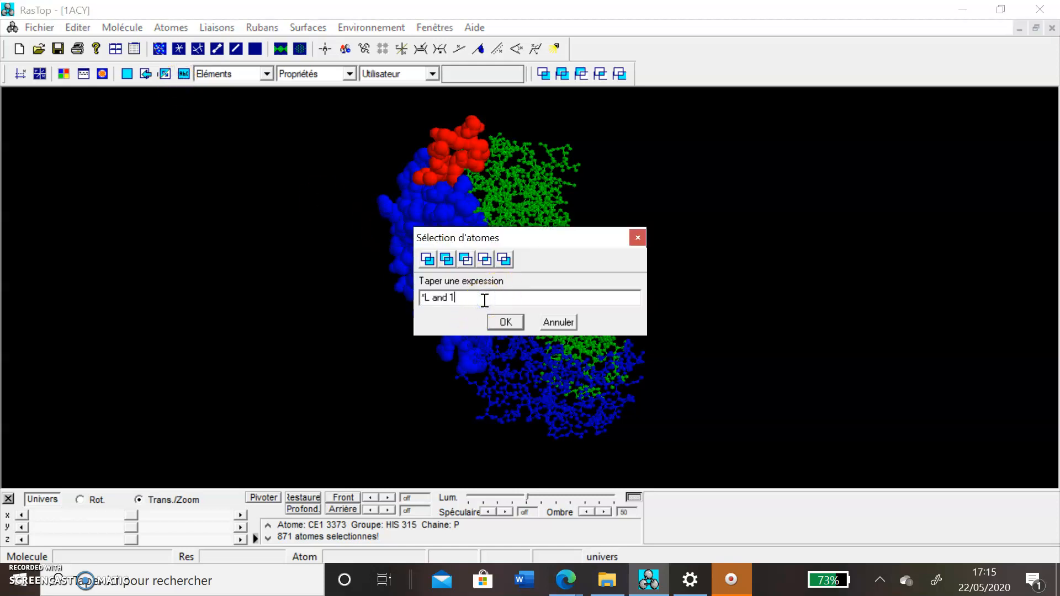
pyautogui.press('BackSpace')
pyautogui.write('3')
pyautogui.write('0-36')
pyautogui.write('.')
pyautogui.write(' *')
pyautogui.write('L')
pyautogui.write(' and')
pyautogui.write(' 51-55')
pyautogui.write(',')
pyautogui.write('*L')
pyautogui.write(' and ')
pyautogui.write('90-99')
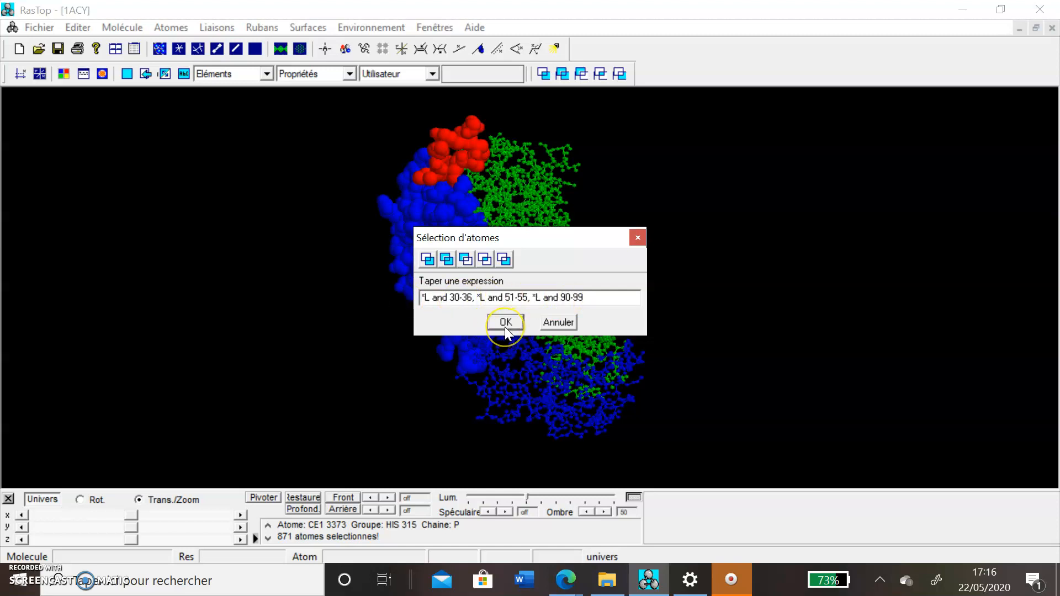
pyautogui.click(427, 259)
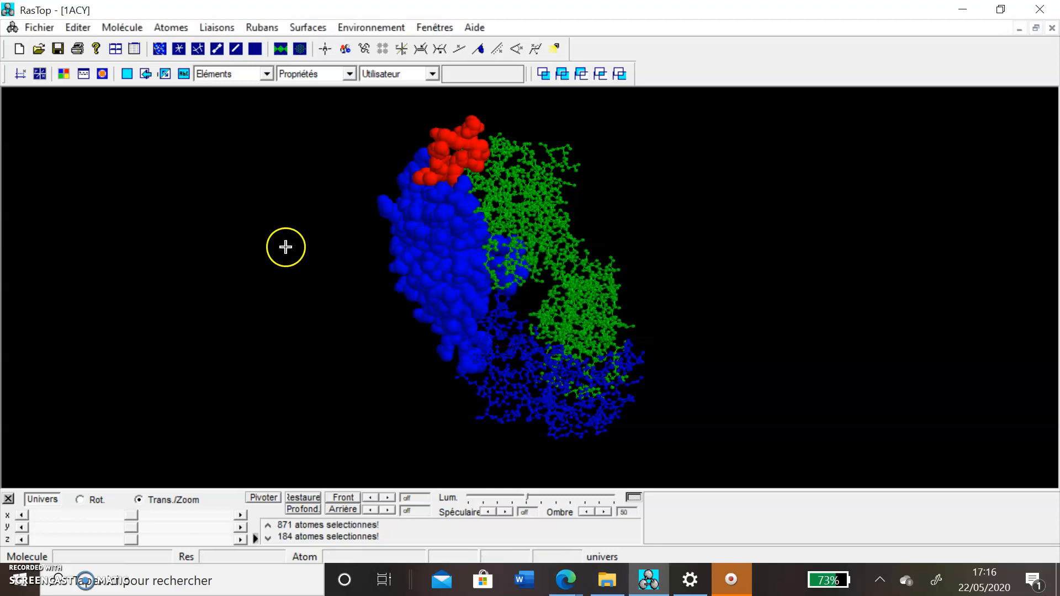
# - Colour the atoms of the selected chain L residues yellow, with the colouring target set to Atomes, and close the colour palette
pyautogui.click(64, 73)
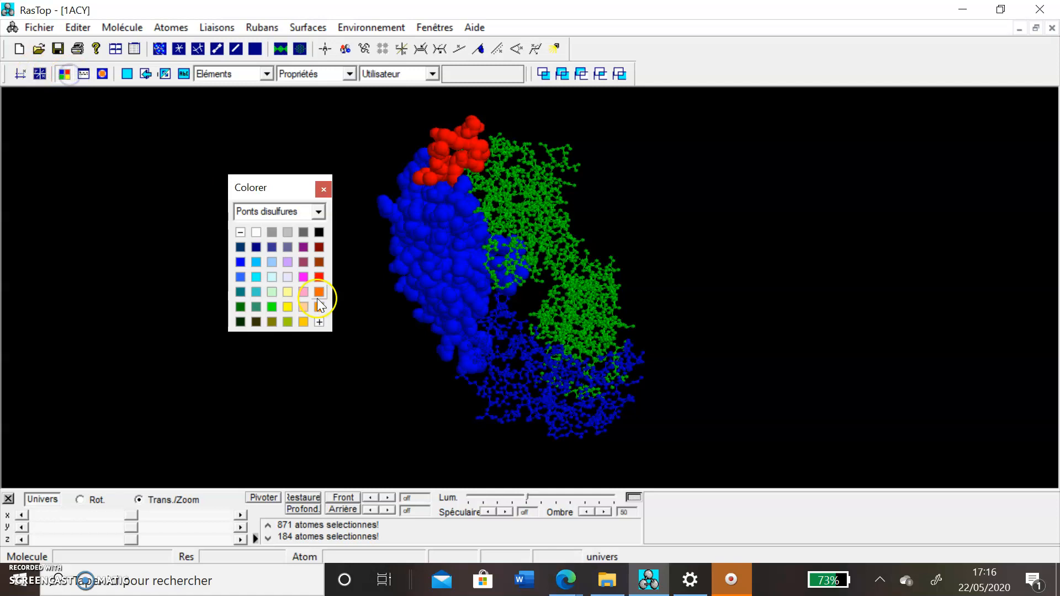
pyautogui.click(286, 306)
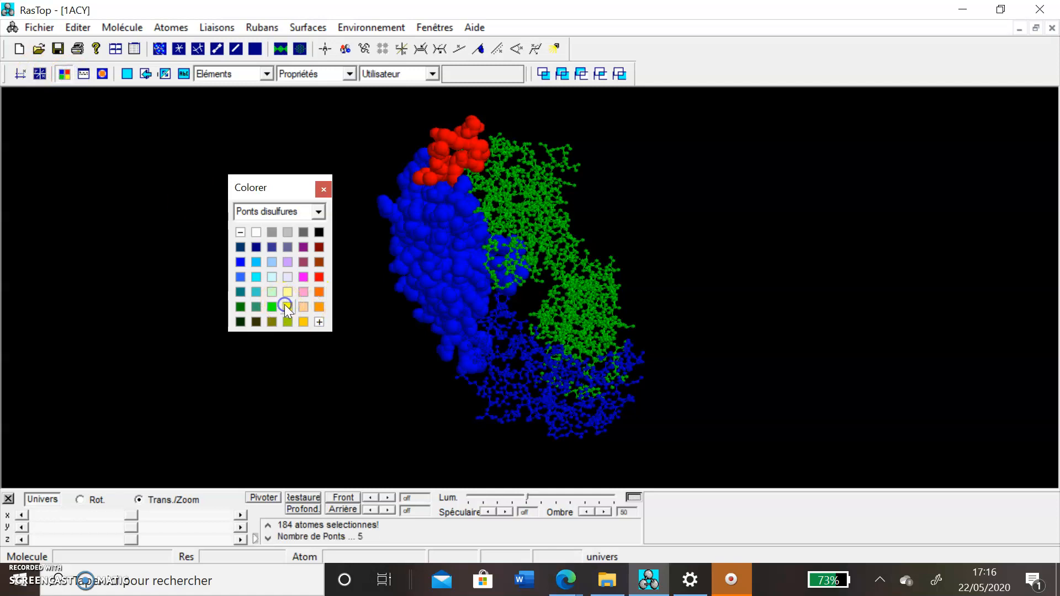
pyautogui.click(319, 213)
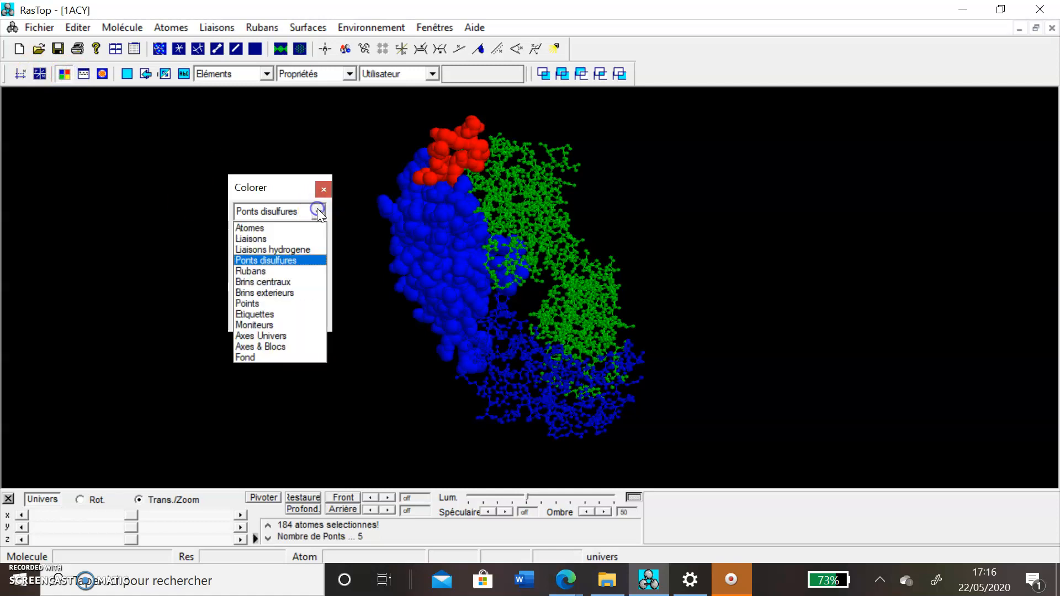
pyautogui.click(279, 224)
pyautogui.click(285, 305)
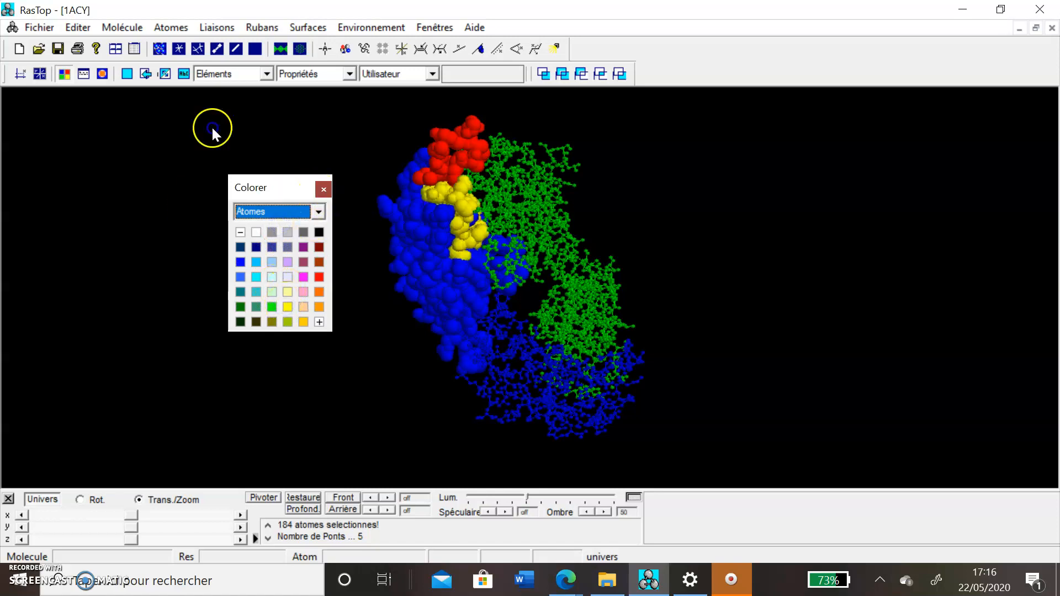
pyautogui.click(321, 190)
pyautogui.moveTo(545, 319); pyautogui.dragTo(605, 277)
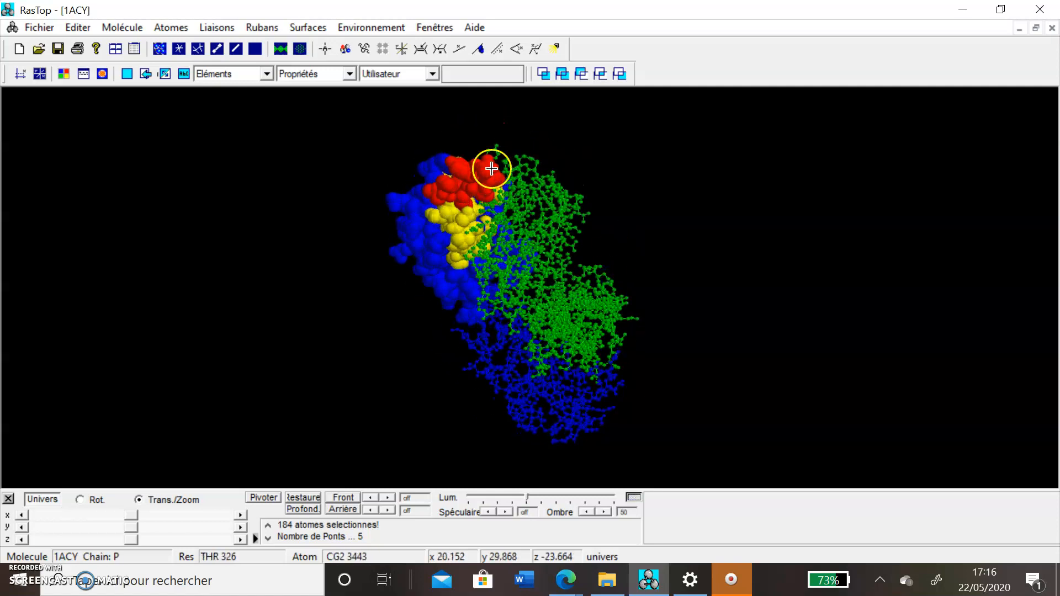
pyautogui.moveTo(551, 229); pyautogui.dragTo(512, 224)
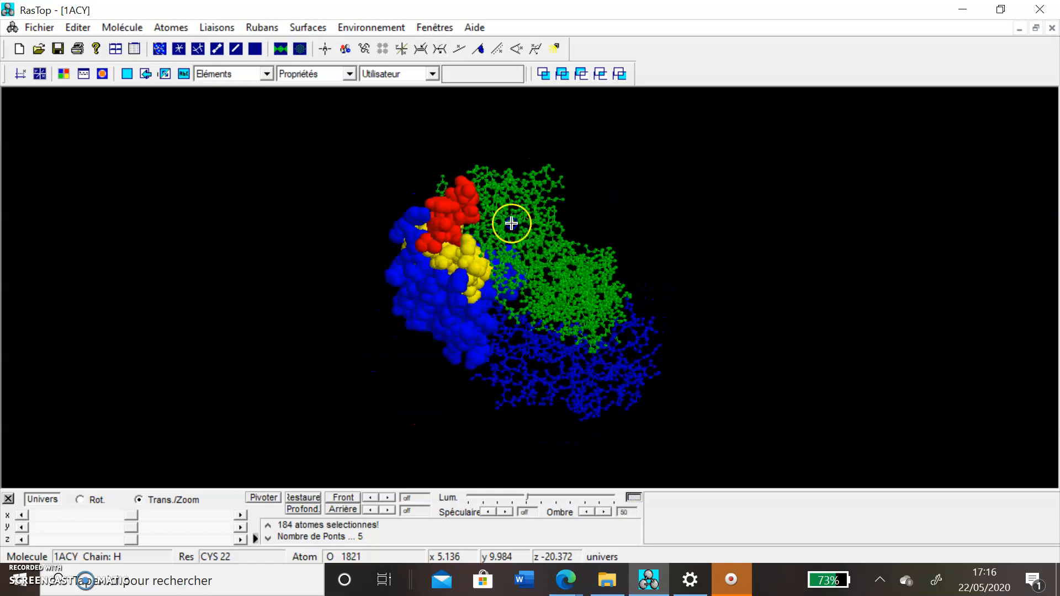